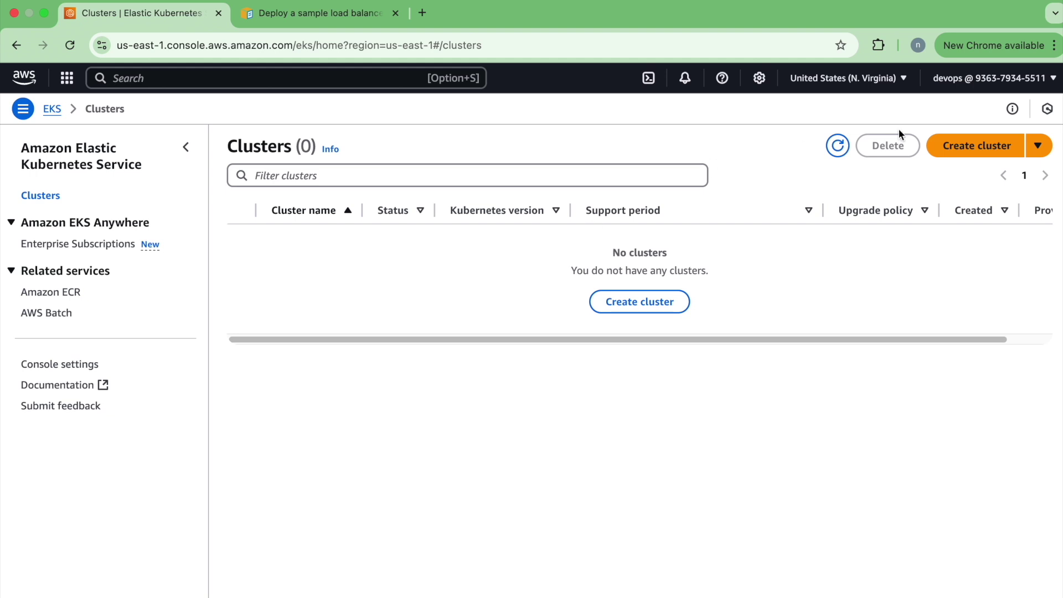
Start creating an EKS cluster, preview the custom configuration, and return to Quick configuration (with EKS Auto Mode).
{"action": "left_click", "coordinate": [974, 154]}
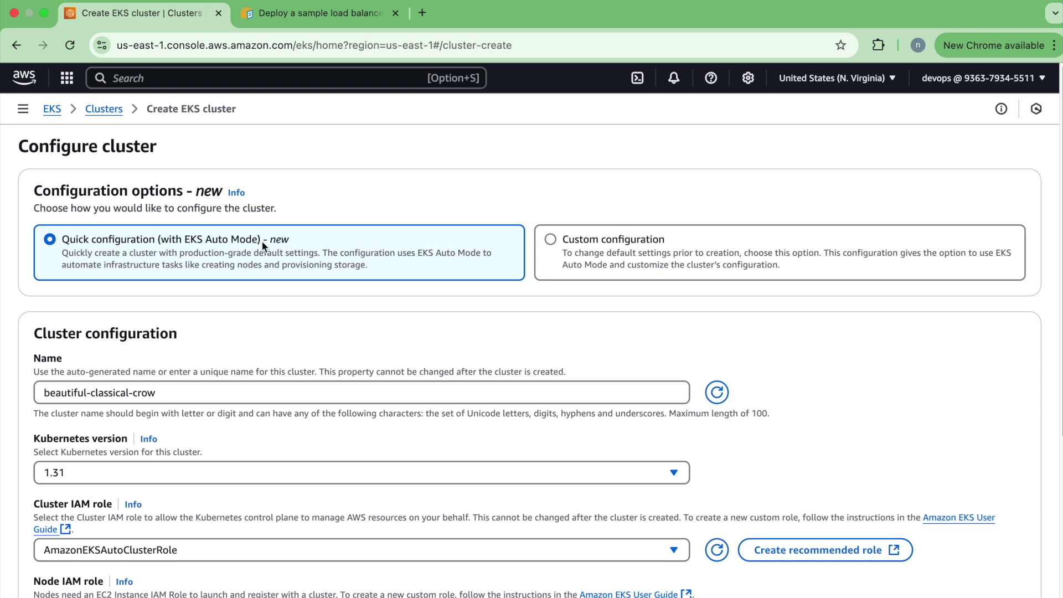
{"action": "left_click", "coordinate": [548, 240]}
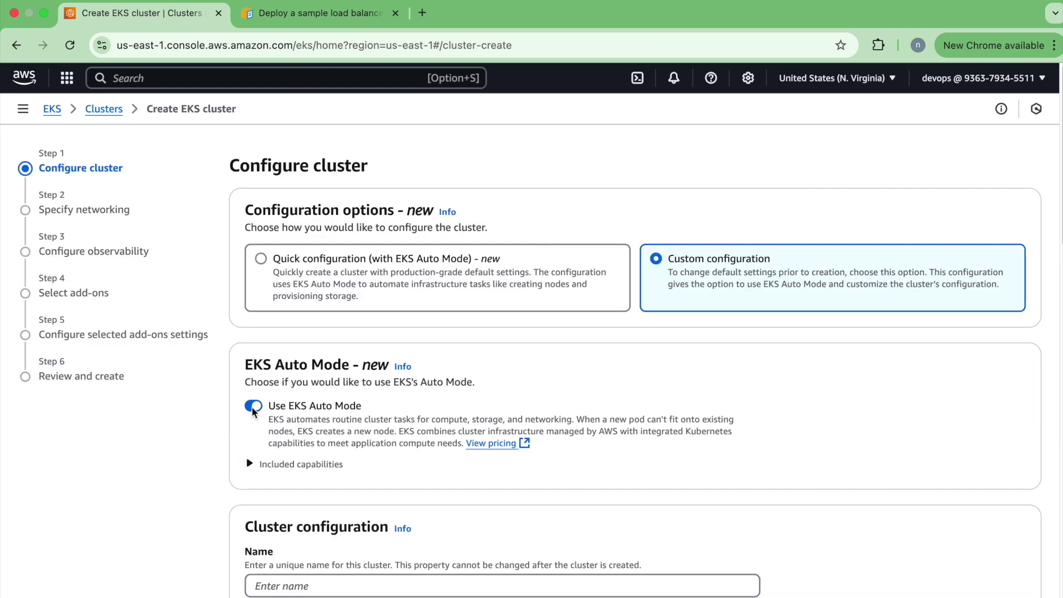
{"action": "left_click", "coordinate": [258, 259]}
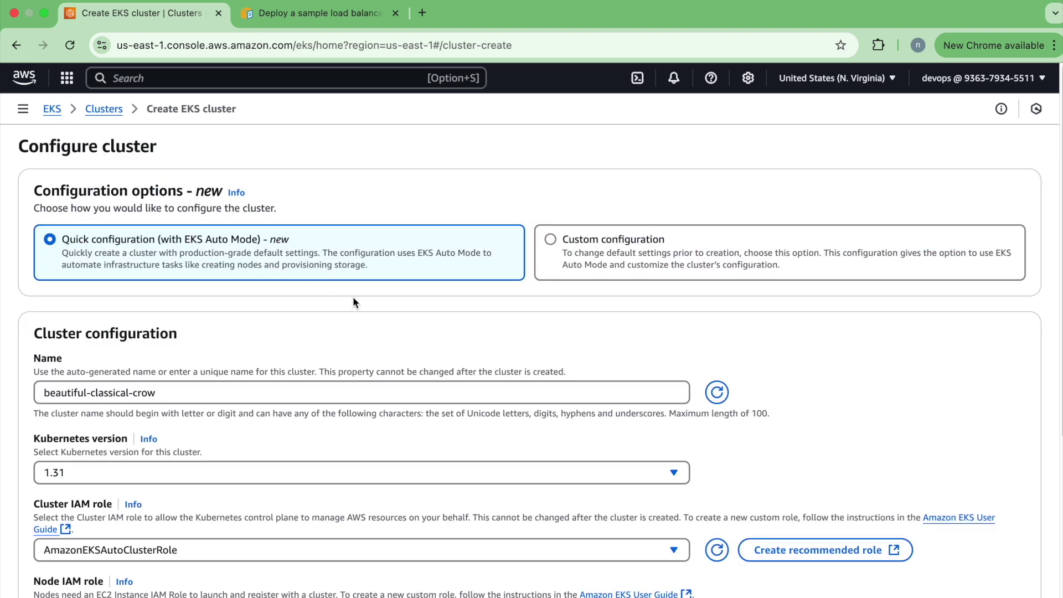
Replace the auto-generated cluster name with eks.
{"action": "scroll", "coordinate": [249, 286], "scroll_direction": "down", "scroll_amount": 5}
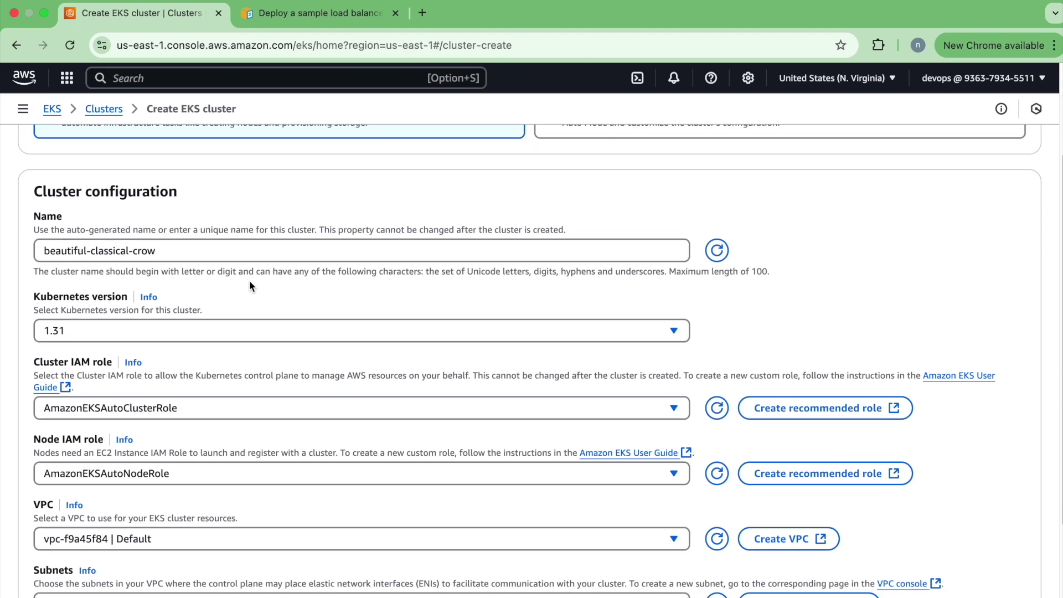
{"action": "scroll", "coordinate": [249, 286], "scroll_direction": "up", "scroll_amount": 4}
{"action": "left_click", "coordinate": [191, 330]}
{"action": "key", "text": "super+a"}
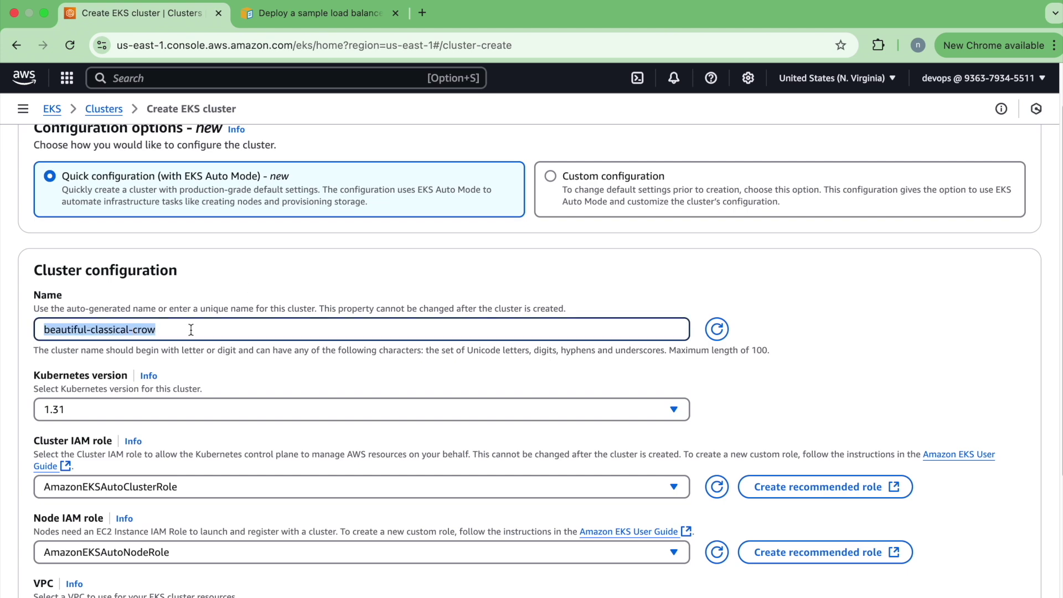
{"action": "type", "text": "eks"}
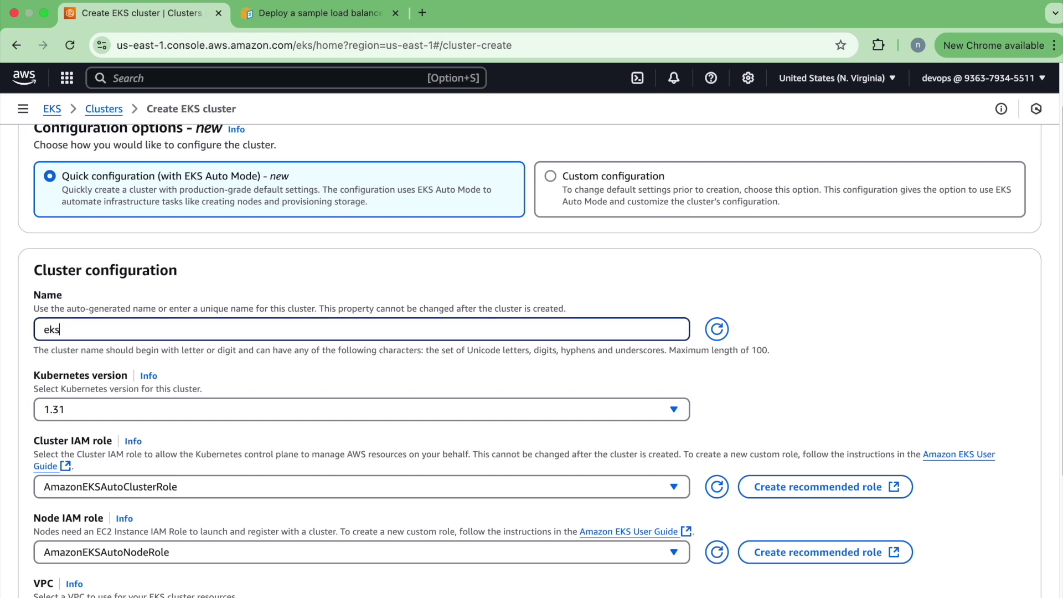
Open the recommended cluster IAM role setup and advance through its use case and permissions to the final review.
{"action": "scroll", "coordinate": [191, 330], "scroll_direction": "down", "scroll_amount": 3}
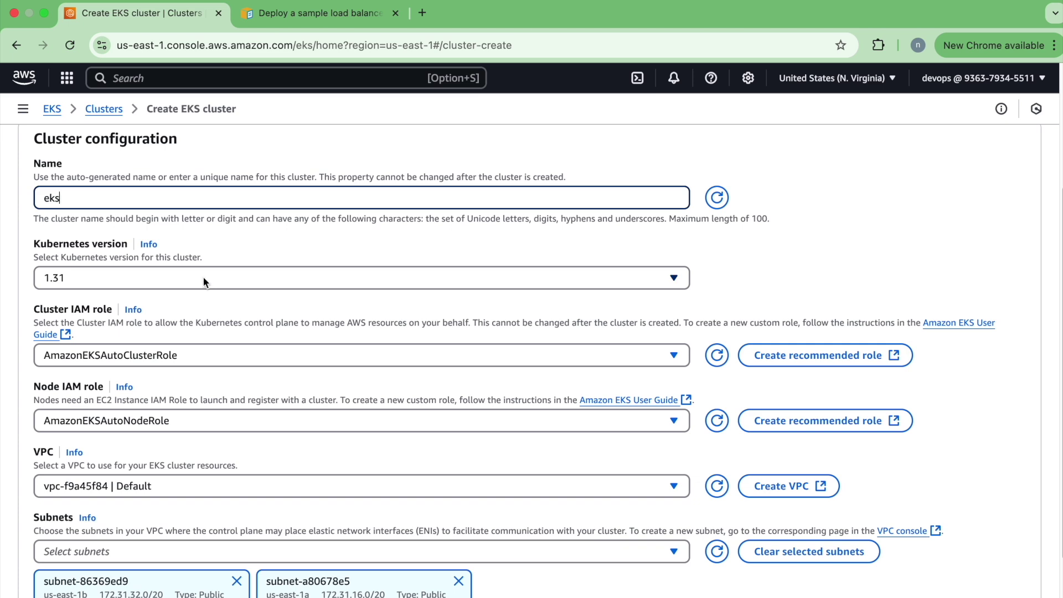
{"action": "scroll", "coordinate": [257, 345], "scroll_direction": "down", "scroll_amount": 1}
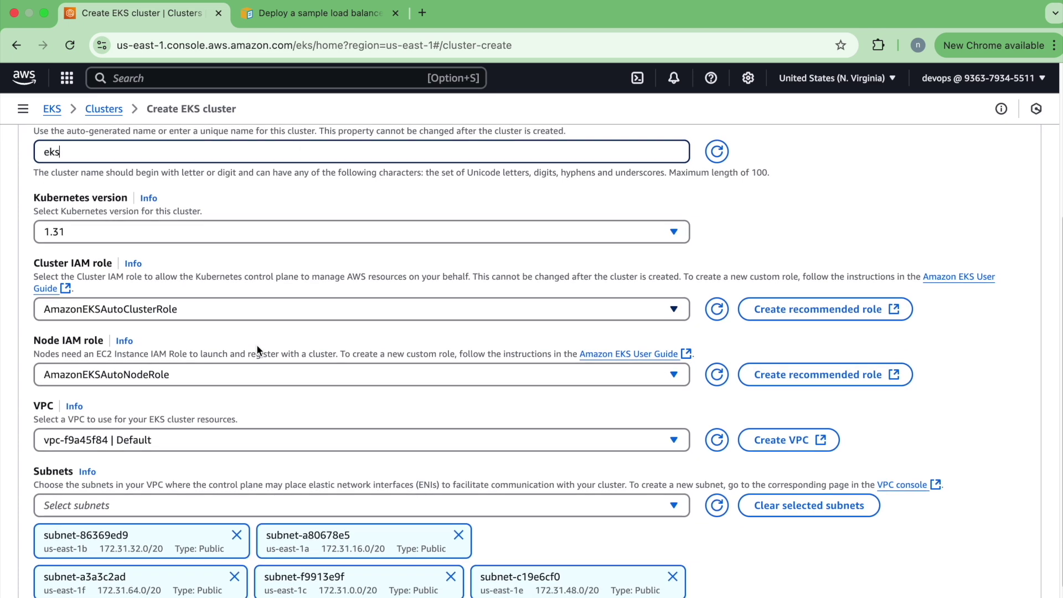
{"action": "left_click", "coordinate": [827, 306]}
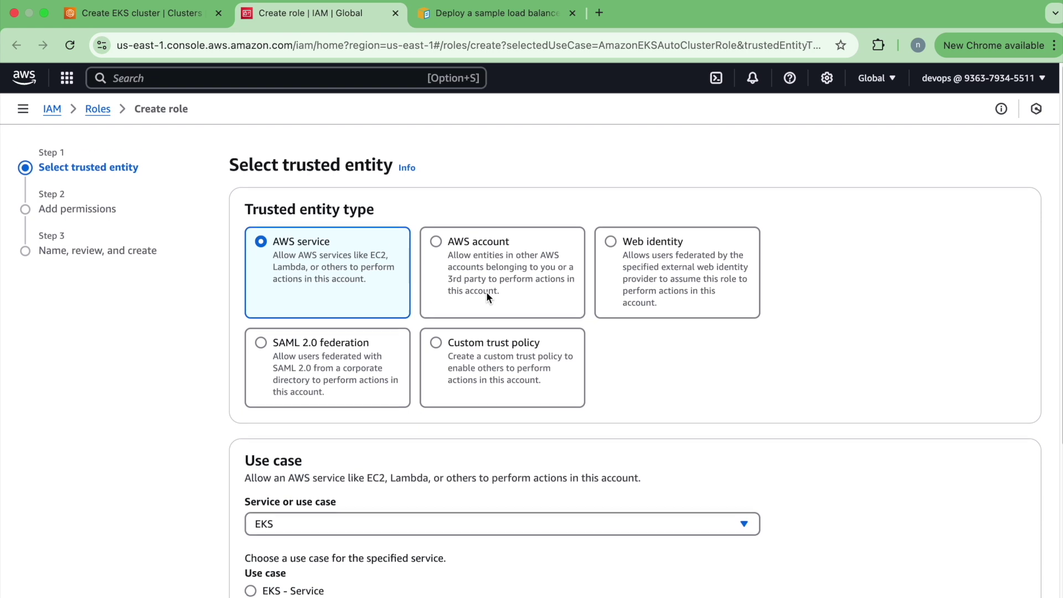
{"action": "scroll", "coordinate": [399, 450], "scroll_direction": "down", "scroll_amount": 5}
{"action": "scroll", "coordinate": [399, 450], "scroll_direction": "down", "scroll_amount": 3}
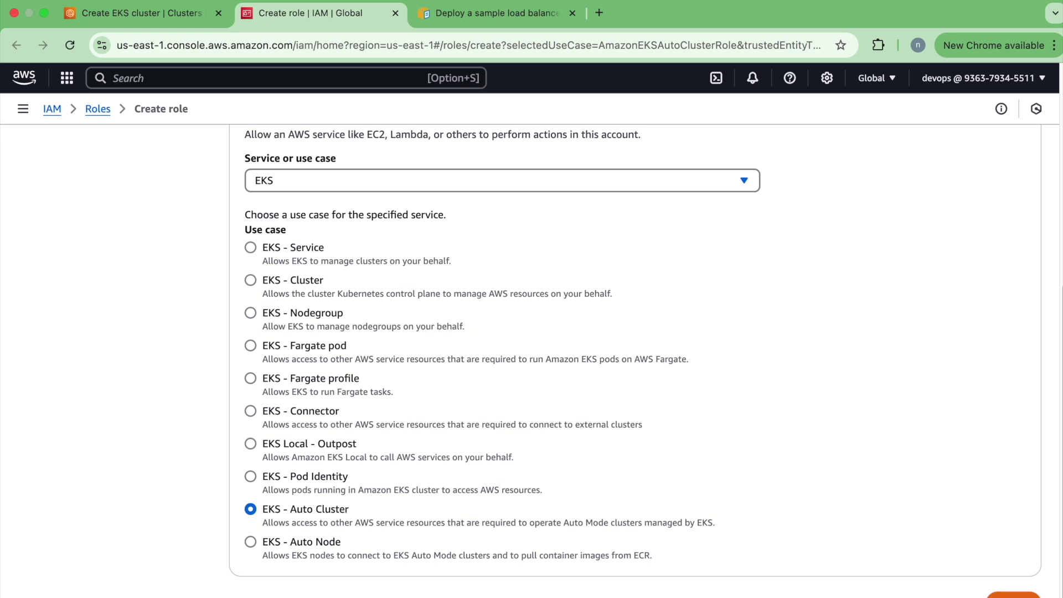
{"action": "left_click", "coordinate": [1012, 595]}
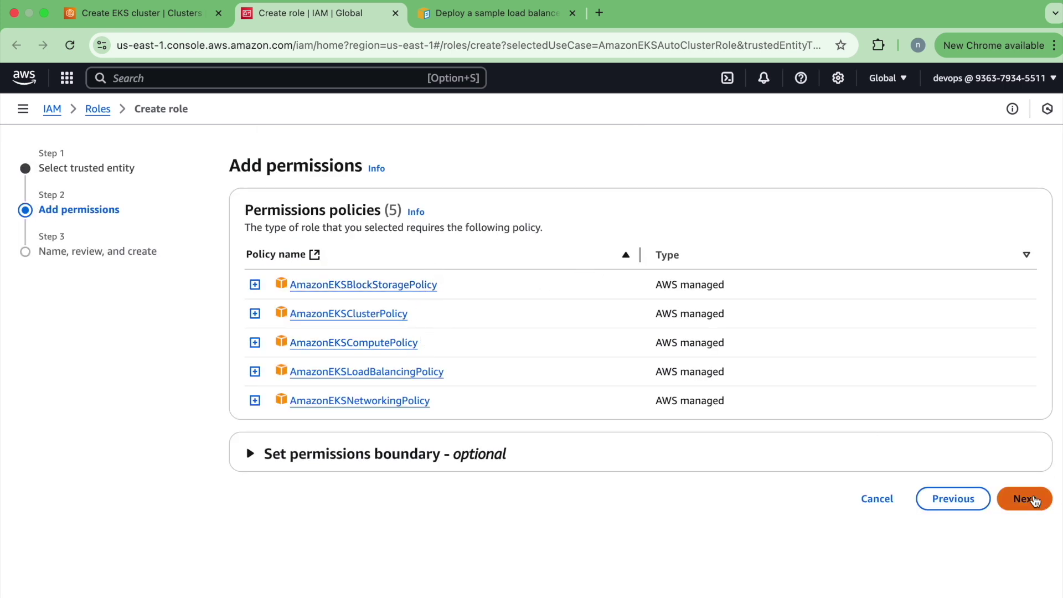
{"action": "left_click", "coordinate": [1026, 499]}
Examine the cluster role's trust policy actions and permissions summary, and return to the cluster configuration without creating the role.
{"action": "scroll", "coordinate": [785, 454], "scroll_direction": "down", "scroll_amount": 3}
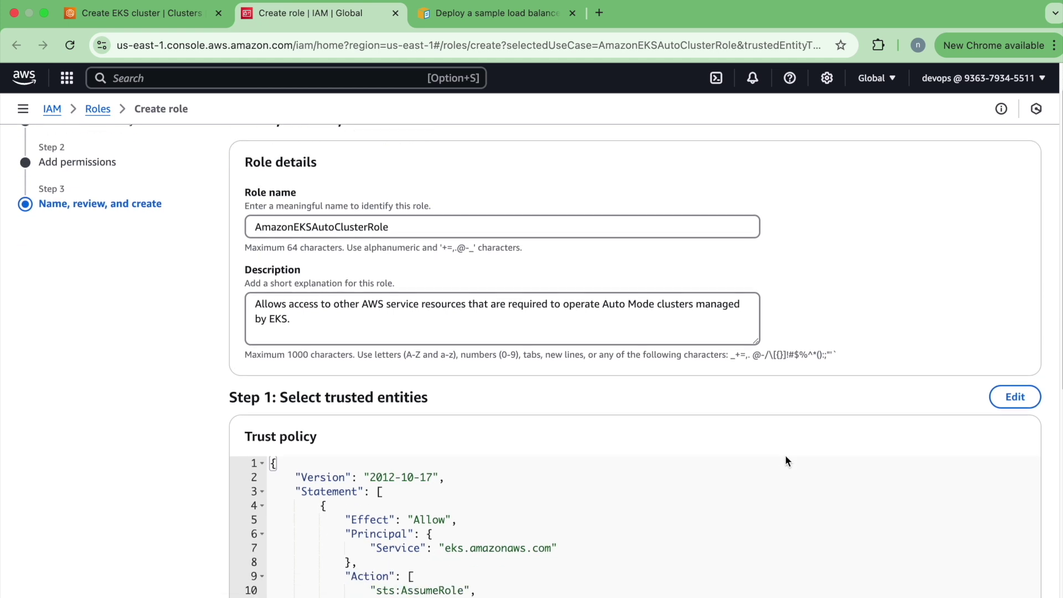
{"action": "scroll", "coordinate": [749, 295], "scroll_direction": "down", "scroll_amount": 5}
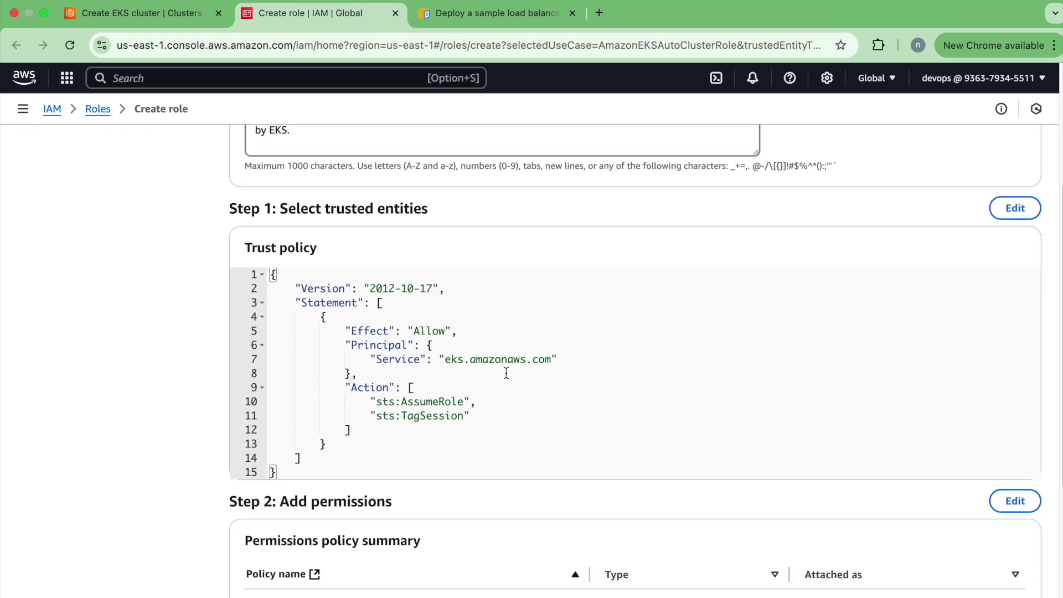
{"action": "double_click", "coordinate": [459, 403]}
{"action": "double_click", "coordinate": [459, 403]}
{"action": "double_click", "coordinate": [435, 419]}
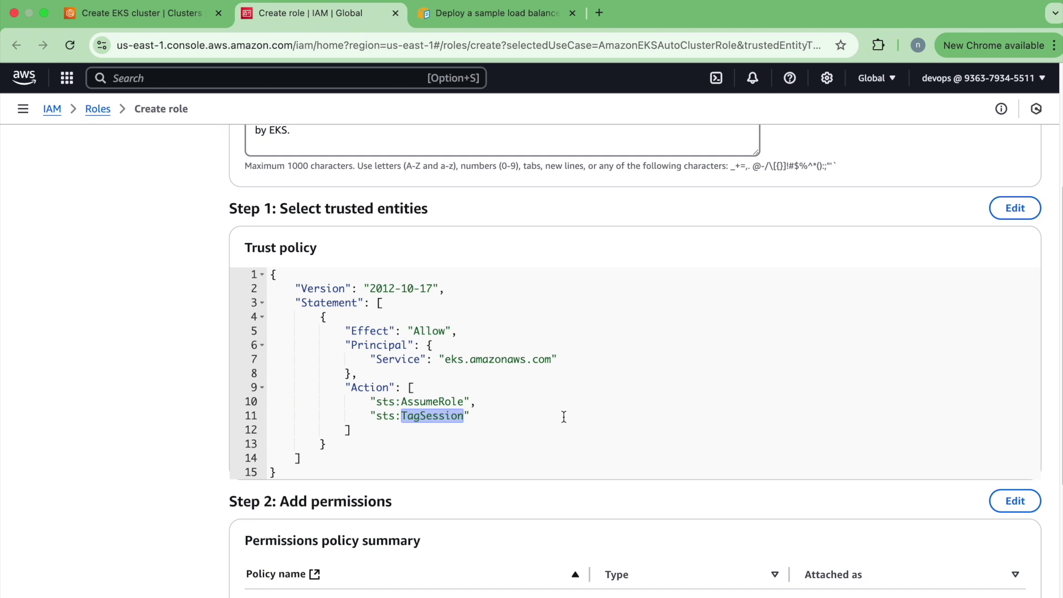
{"action": "scroll", "coordinate": [563, 416], "scroll_direction": "down", "scroll_amount": 6}
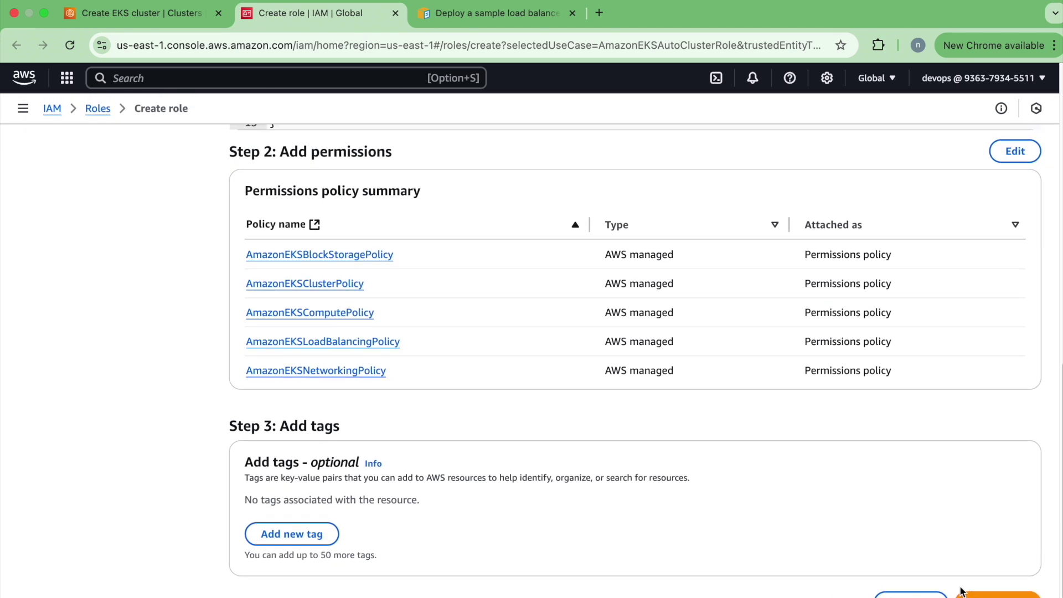
{"action": "left_click", "coordinate": [194, 32]}
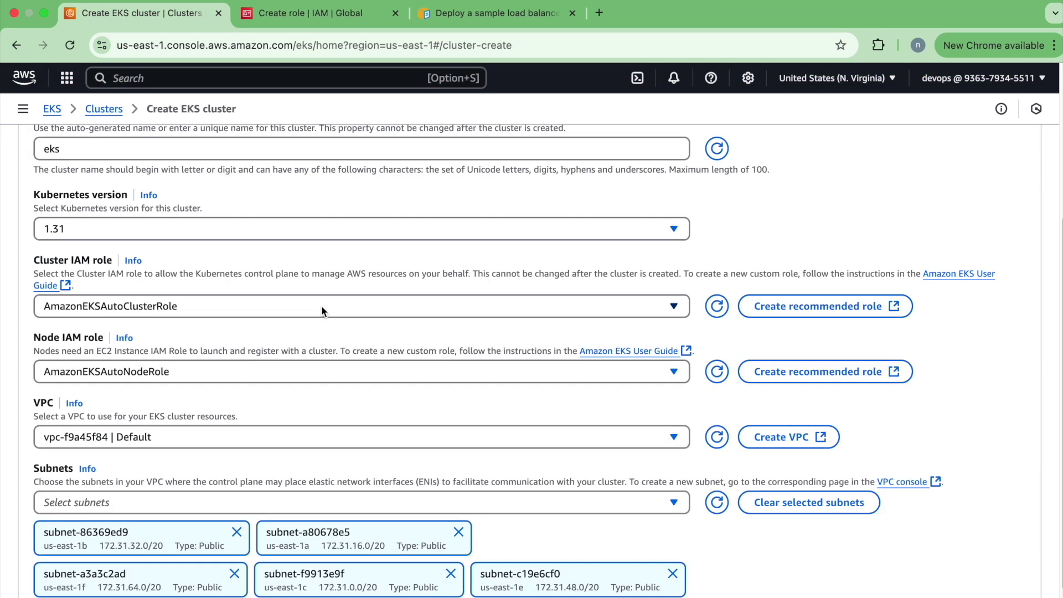
Open the recommended node IAM role setup and advance through its use case and permissions to the final review.
{"action": "scroll", "coordinate": [322, 310], "scroll_direction": "down", "scroll_amount": 2}
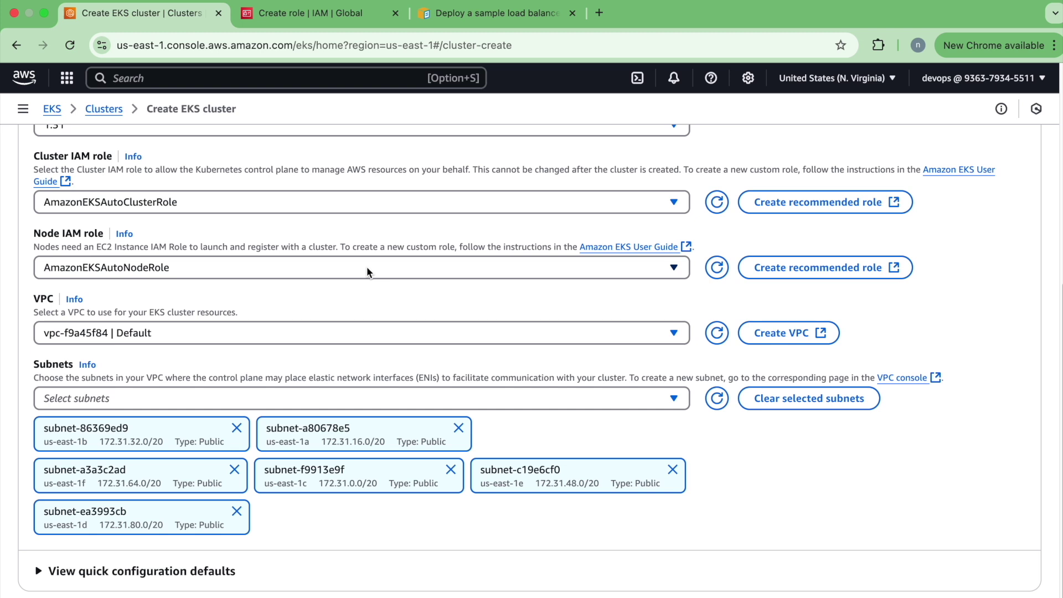
{"action": "left_click", "coordinate": [806, 275]}
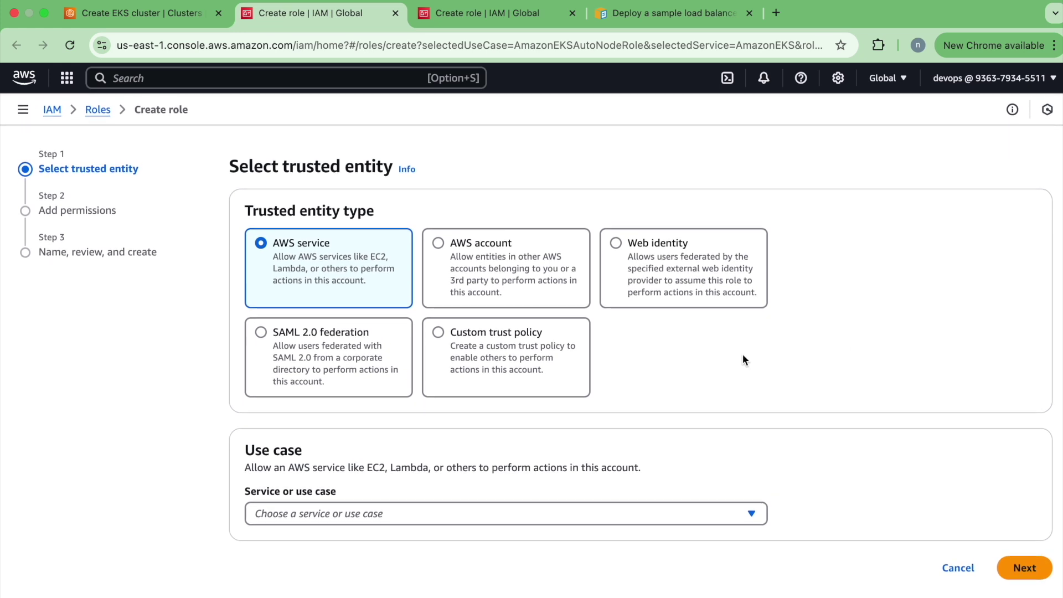
{"action": "scroll", "coordinate": [824, 395], "scroll_direction": "down", "scroll_amount": 6}
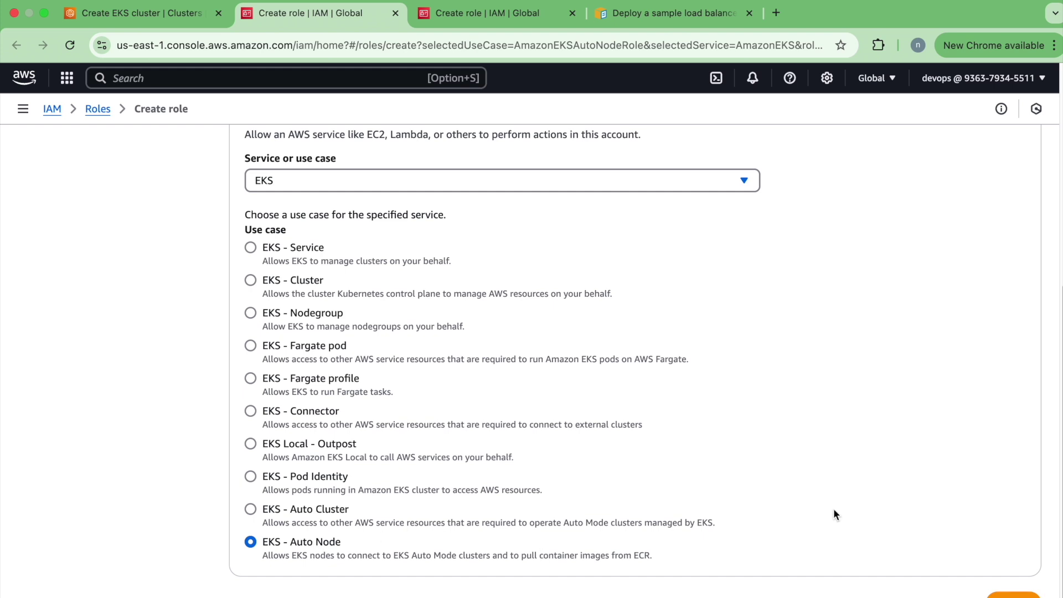
{"action": "left_click", "coordinate": [1013, 595]}
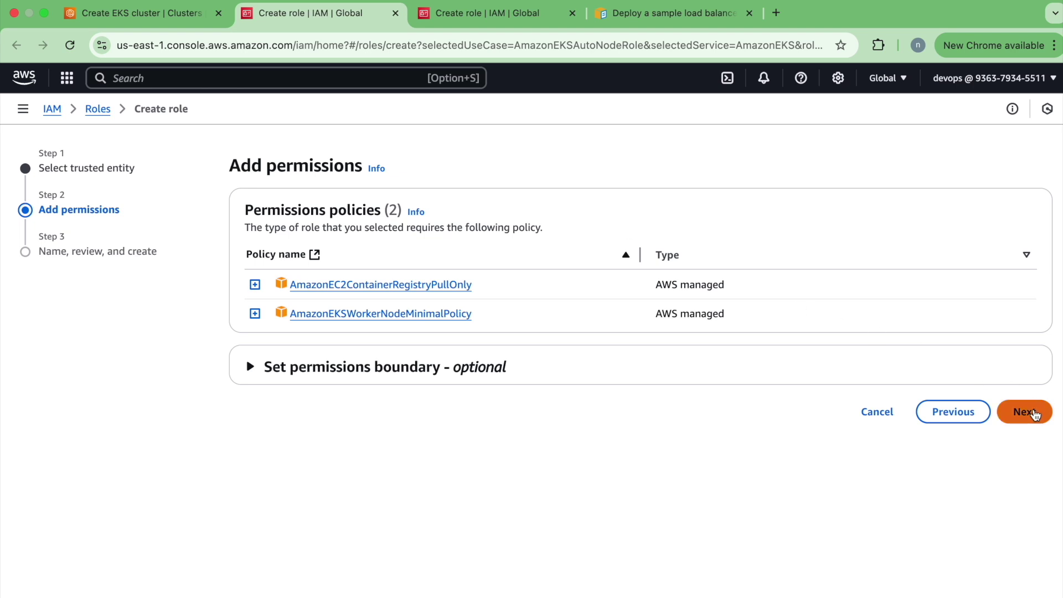
{"action": "left_click", "coordinate": [1033, 412]}
Examine the node role's trust policy and return to the cluster configuration without creating the role.
{"action": "scroll", "coordinate": [827, 465], "scroll_direction": "down", "scroll_amount": 5}
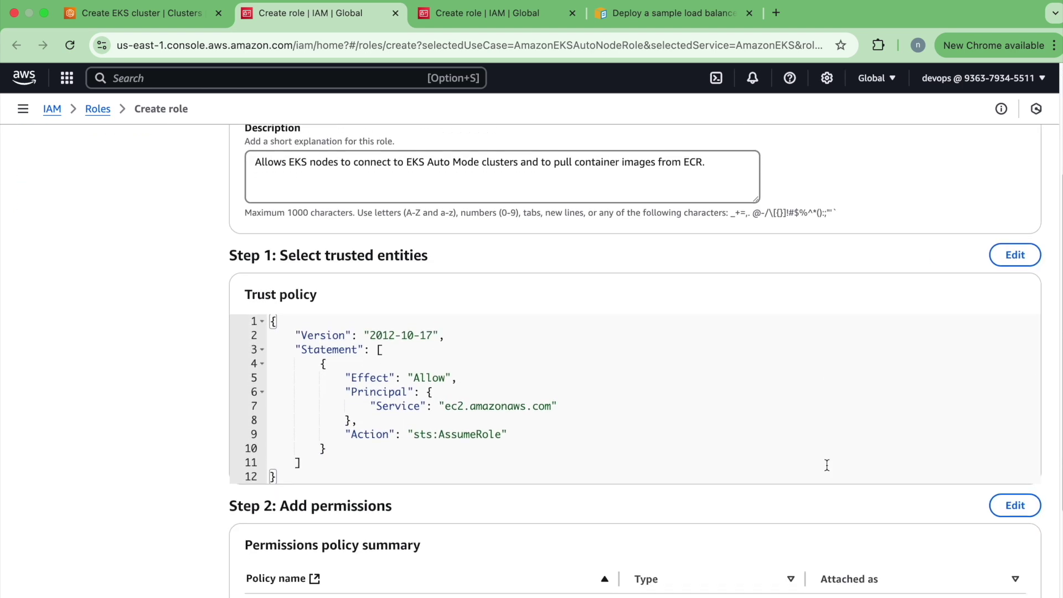
{"action": "left_click", "coordinate": [421, 459]}
{"action": "left_click", "coordinate": [459, 414]}
{"action": "left_click", "coordinate": [139, 13]}
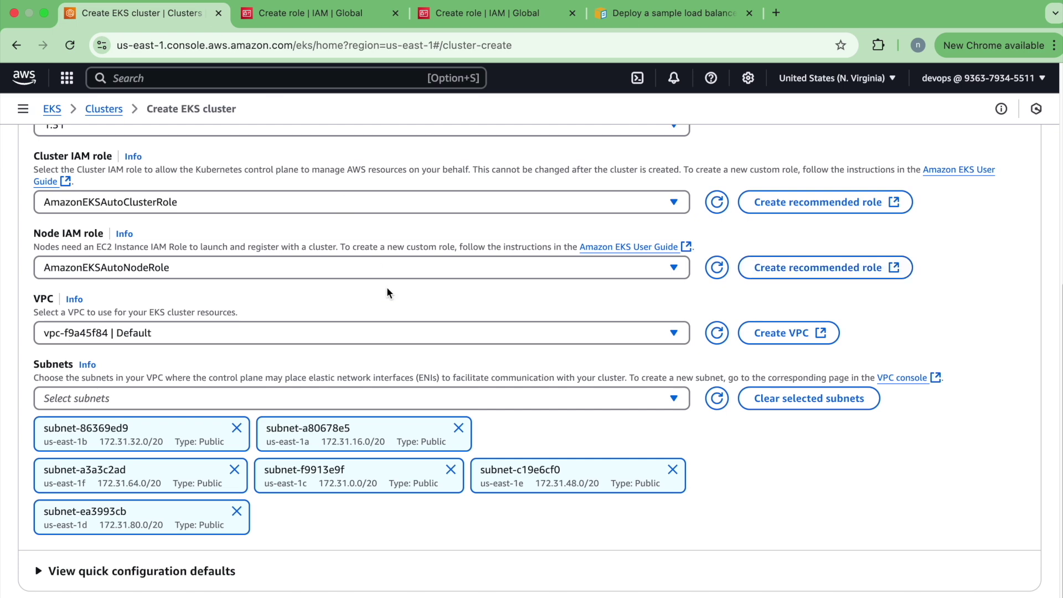
Choose as-dev-vpc as the VPC for the cluster.
{"action": "scroll", "coordinate": [386, 287], "scroll_direction": "down", "scroll_amount": 1}
{"action": "left_click", "coordinate": [400, 316]}
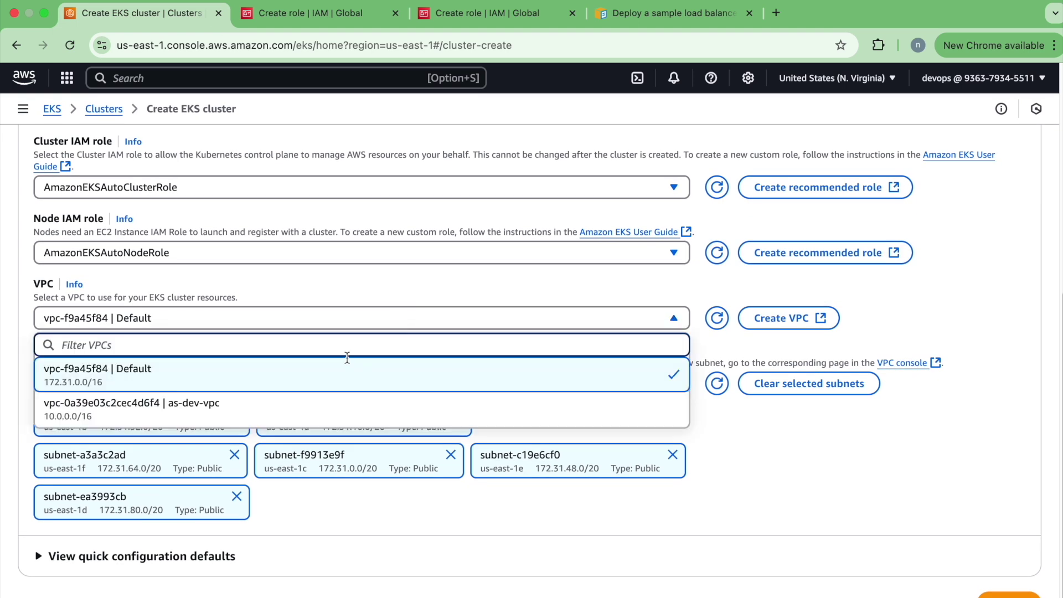
{"action": "left_click", "coordinate": [293, 408]}
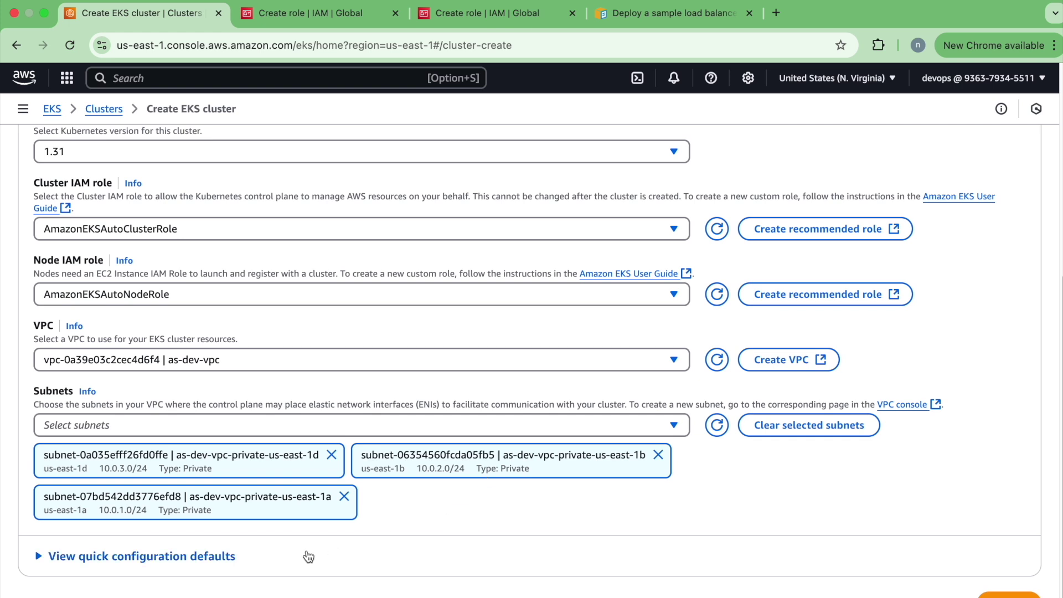
Expand the quick configuration defaults and examine the cluster settings, including the default node pools and community add-ons.
{"action": "left_click", "coordinate": [224, 557]}
{"action": "scroll", "coordinate": [434, 470], "scroll_direction": "down", "scroll_amount": 8}
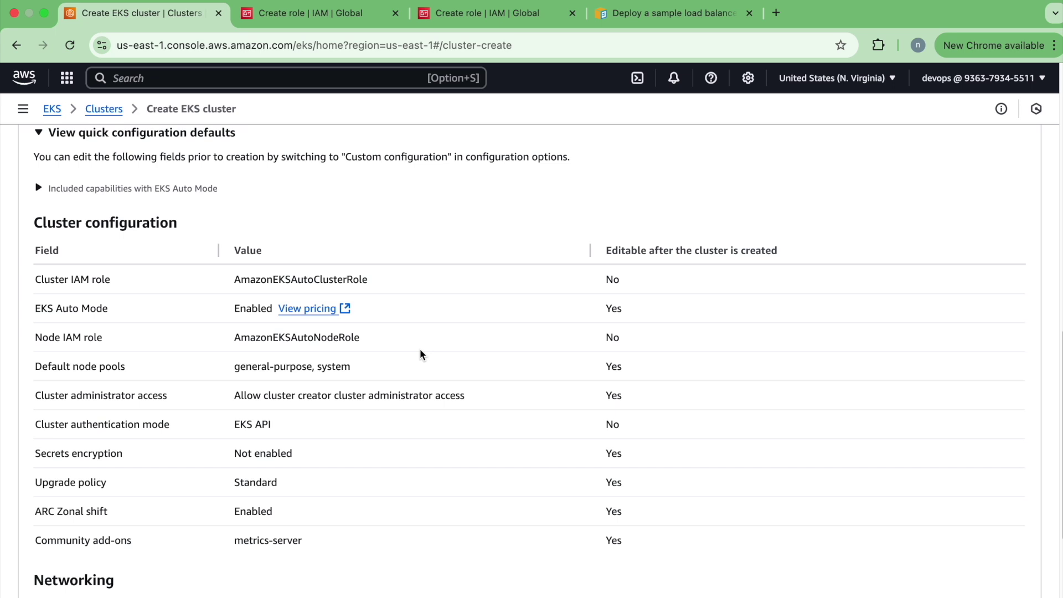
{"action": "scroll", "coordinate": [420, 354], "scroll_direction": "down", "scroll_amount": 1}
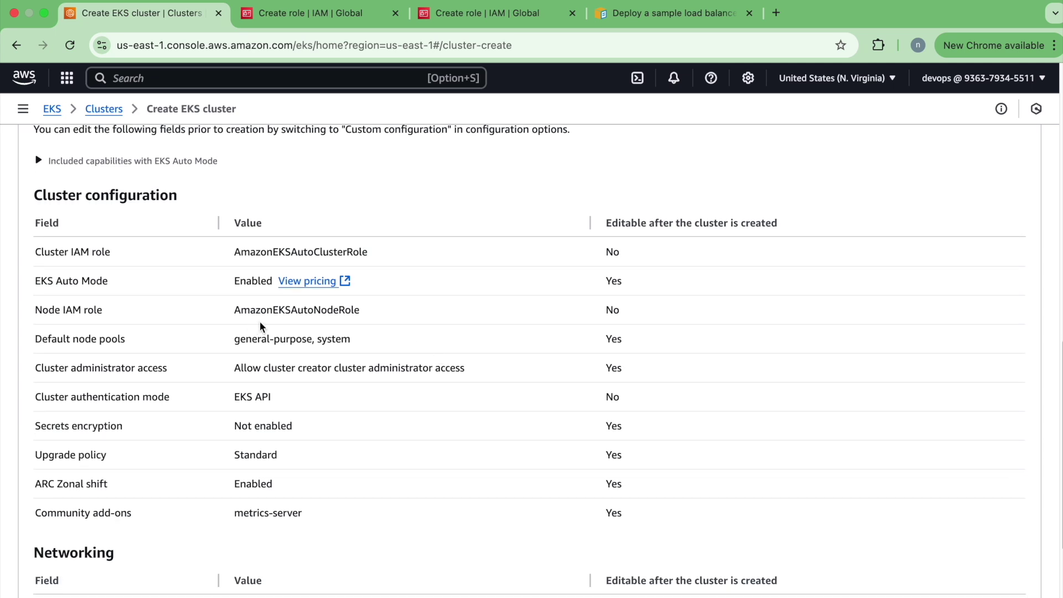
{"action": "triple_click", "coordinate": [250, 338]}
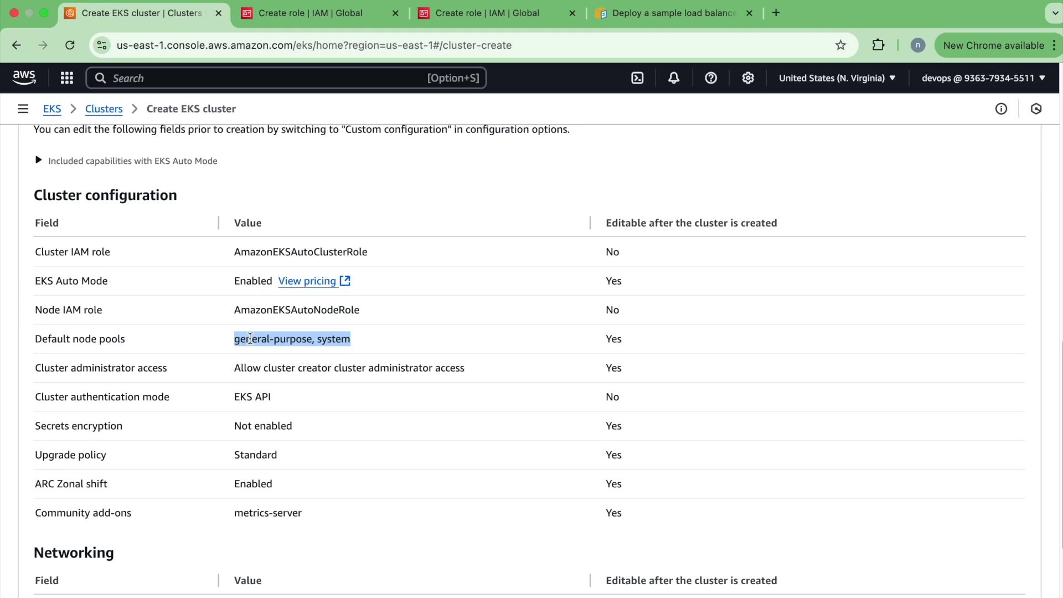
{"action": "scroll", "coordinate": [249, 338], "scroll_direction": "down", "scroll_amount": 3}
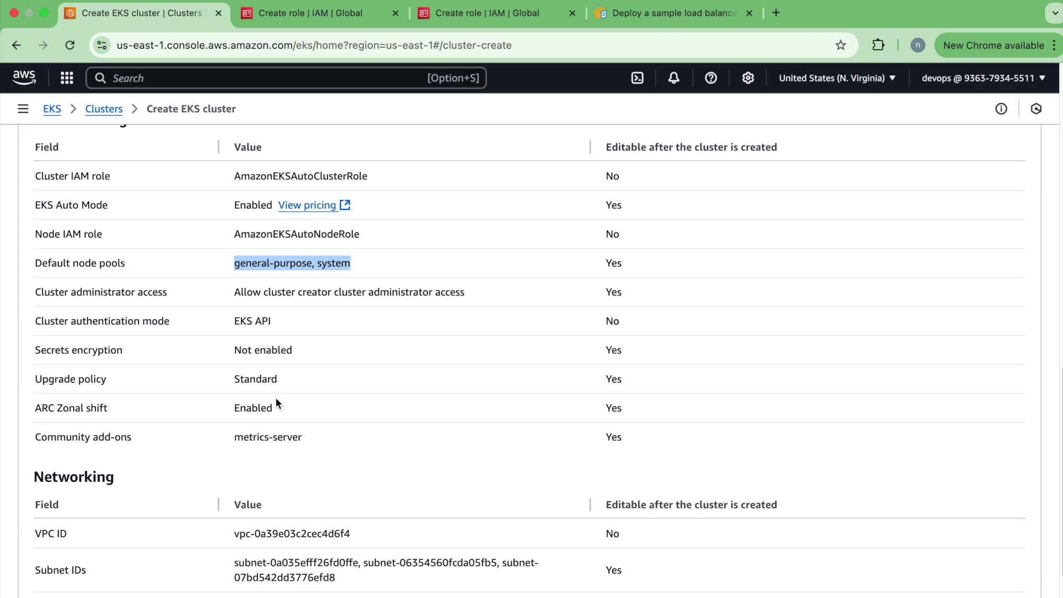
{"action": "scroll", "coordinate": [271, 399], "scroll_direction": "down", "scroll_amount": 3}
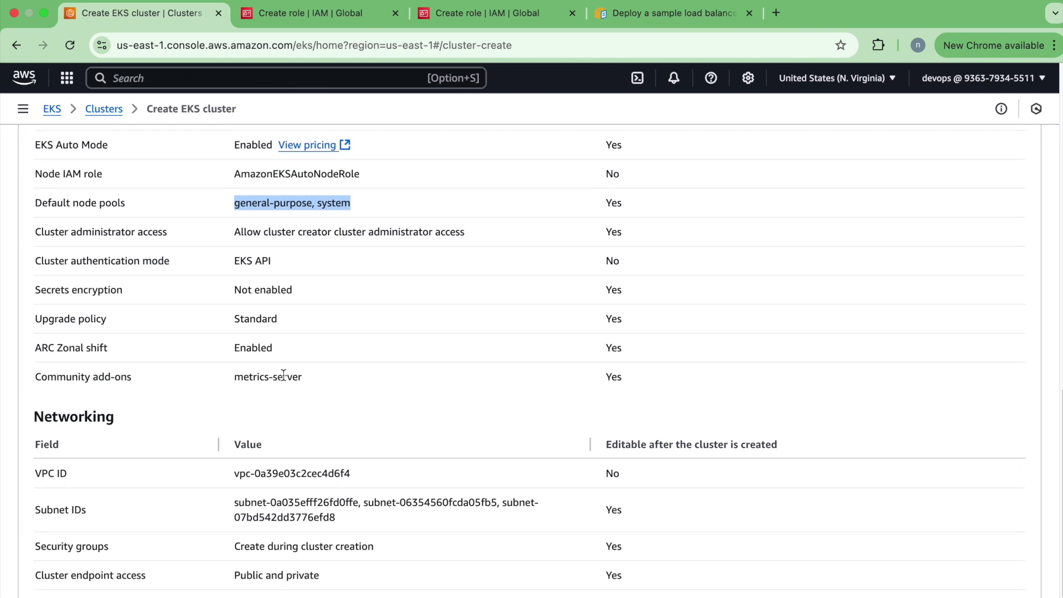
{"action": "triple_click", "coordinate": [284, 376]}
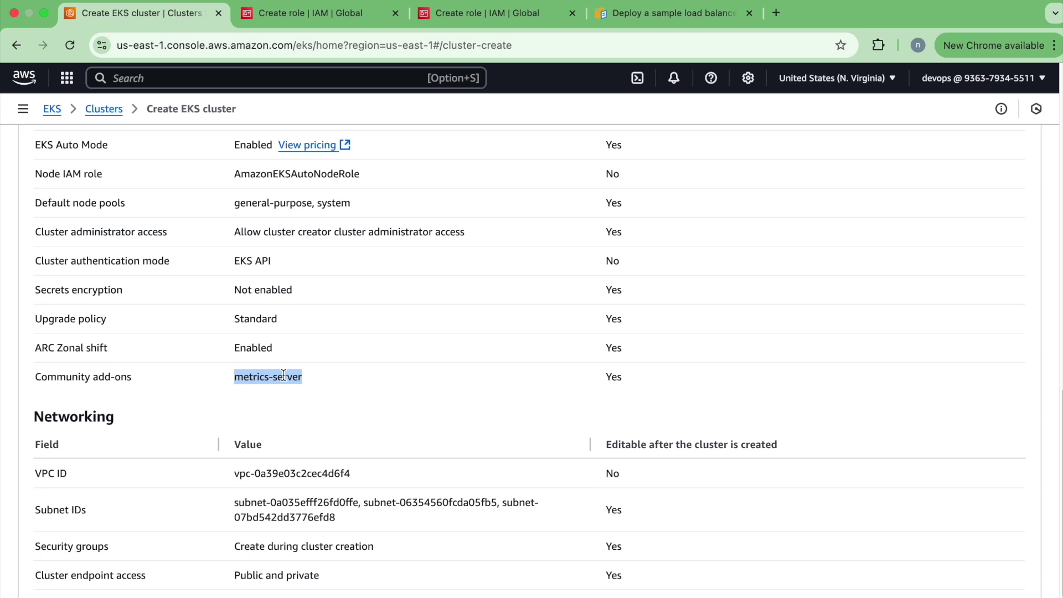
Check the networking and observability defaults and create the cluster.
{"action": "scroll", "coordinate": [284, 376], "scroll_direction": "down", "scroll_amount": 6}
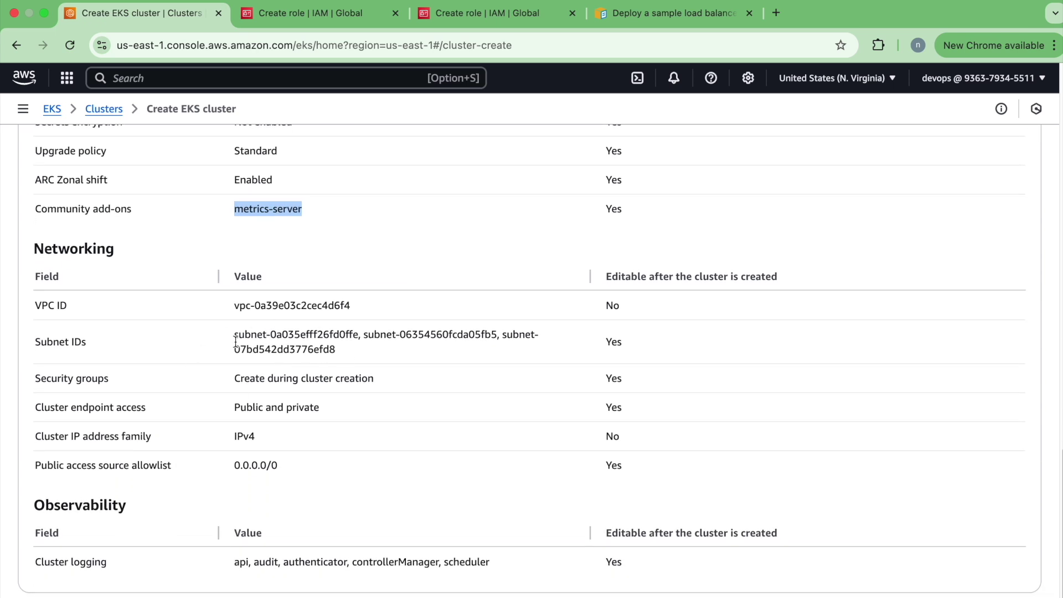
{"action": "scroll", "coordinate": [316, 377], "scroll_direction": "down", "scroll_amount": 1}
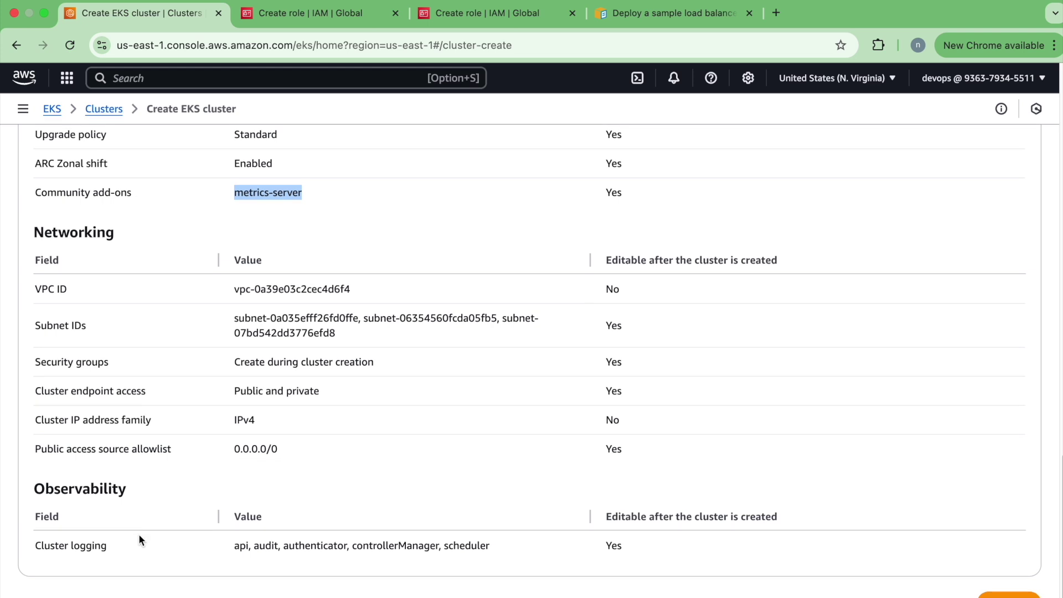
{"action": "scroll", "coordinate": [470, 426], "scroll_direction": "up", "scroll_amount": 1}
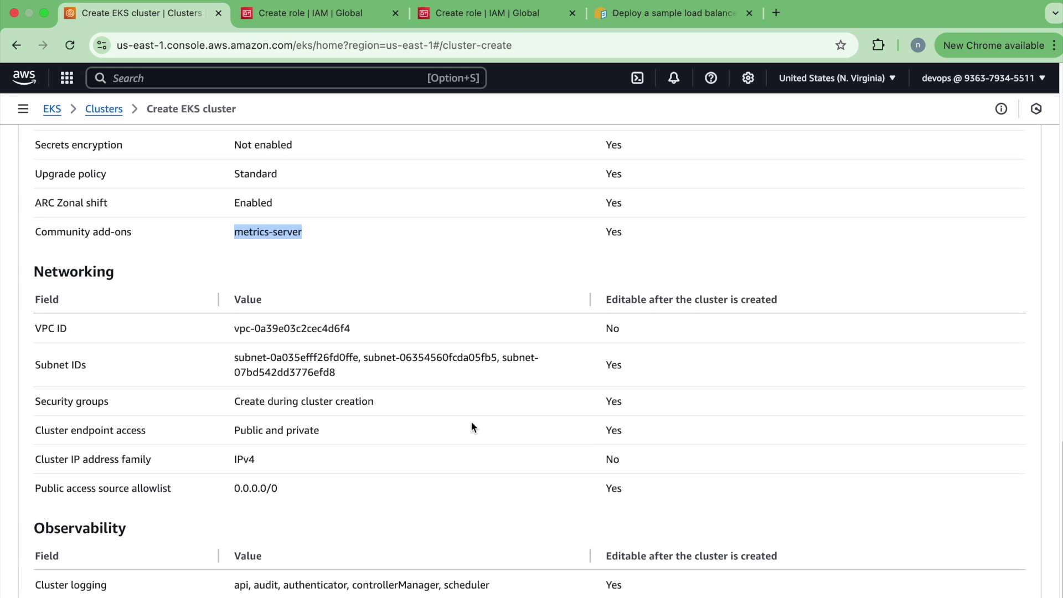
{"action": "scroll", "coordinate": [470, 426], "scroll_direction": "down", "scroll_amount": 1}
{"action": "scroll", "coordinate": [470, 427], "scroll_direction": "up", "scroll_amount": 1}
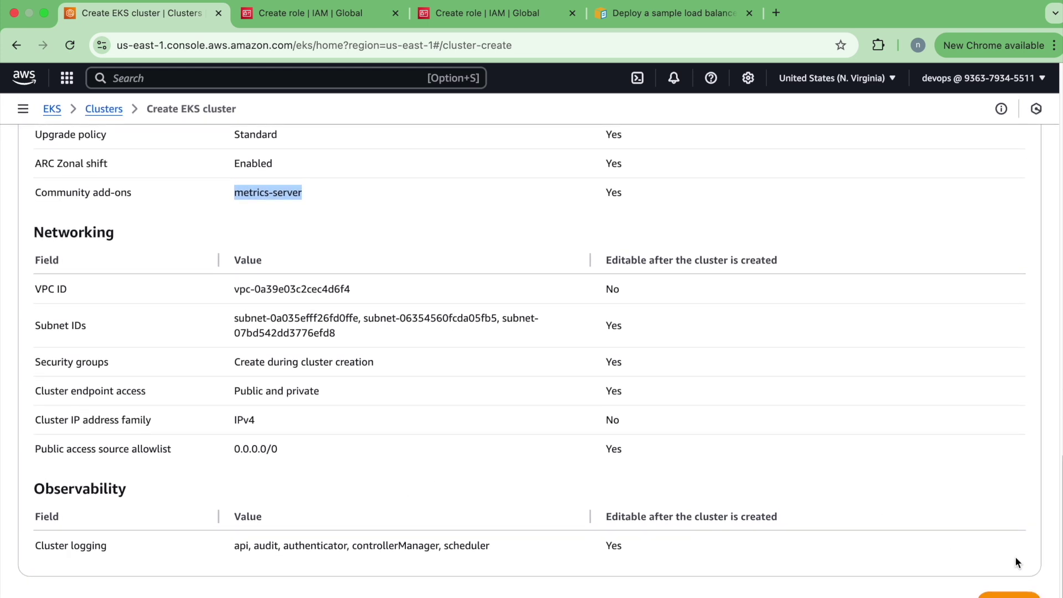
{"action": "left_click", "coordinate": [1020, 596]}
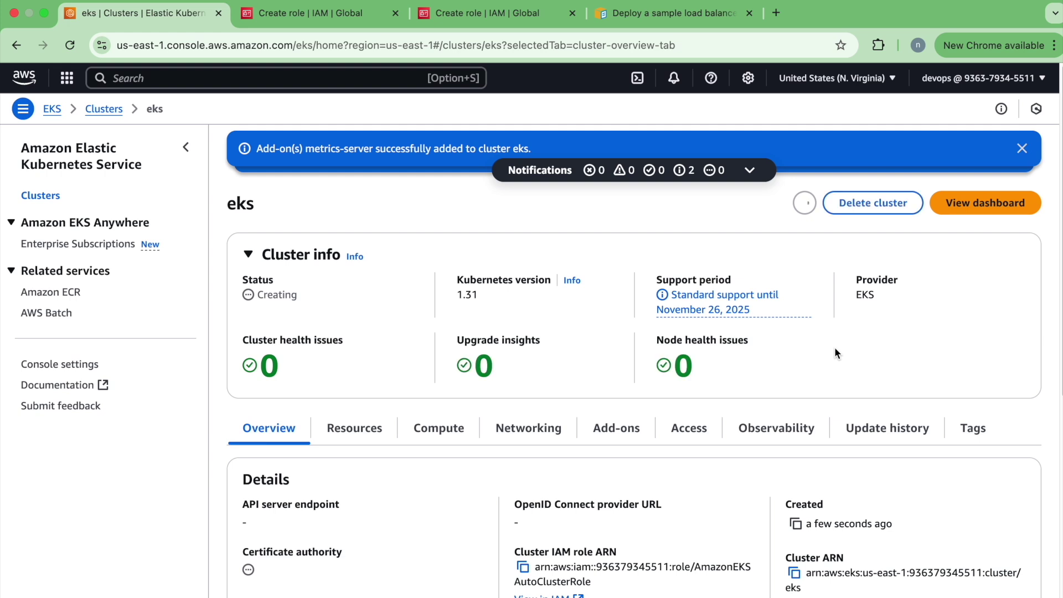
Dismiss both notifications on the eks cluster page and refresh the cluster information.
{"action": "left_click", "coordinate": [1022, 148]}
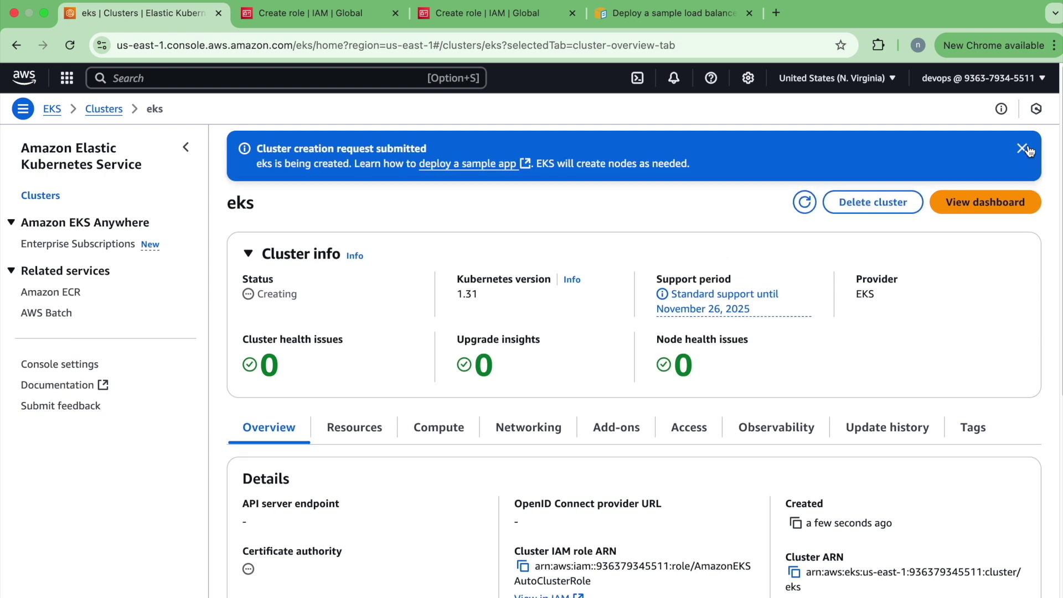
{"action": "left_click", "coordinate": [1023, 149]}
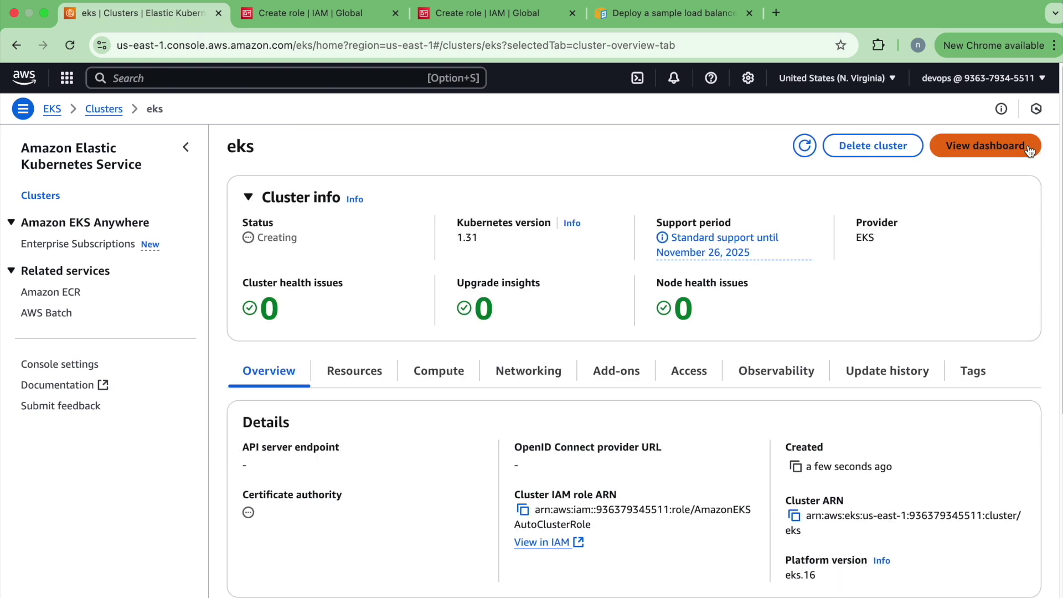
{"action": "left_click", "coordinate": [805, 146]}
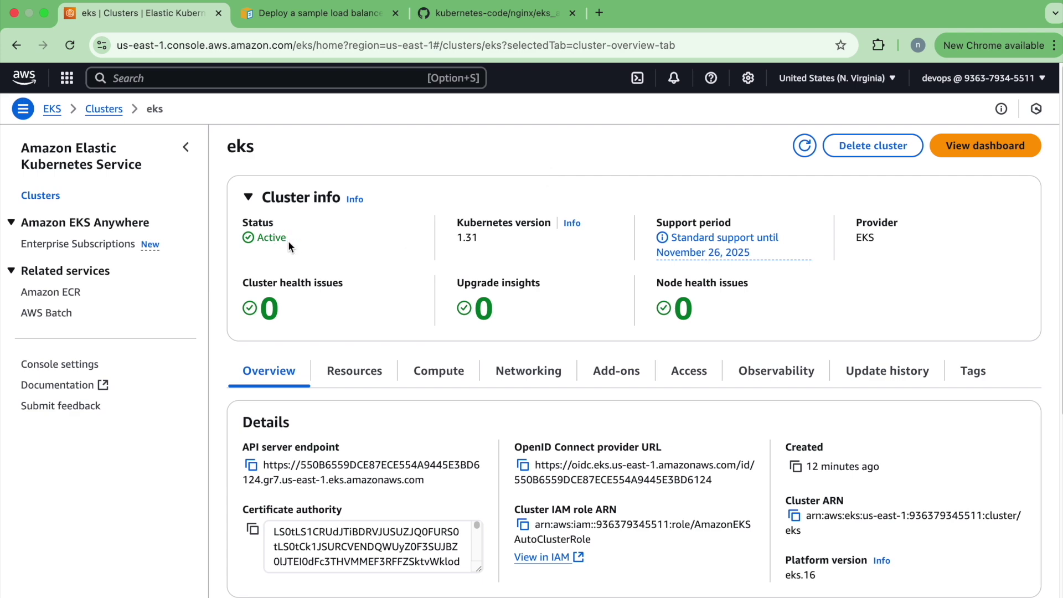
Check the eks cluster's resources for pods across all namespaces.
{"action": "scroll", "coordinate": [404, 330], "scroll_direction": "down", "scroll_amount": 3}
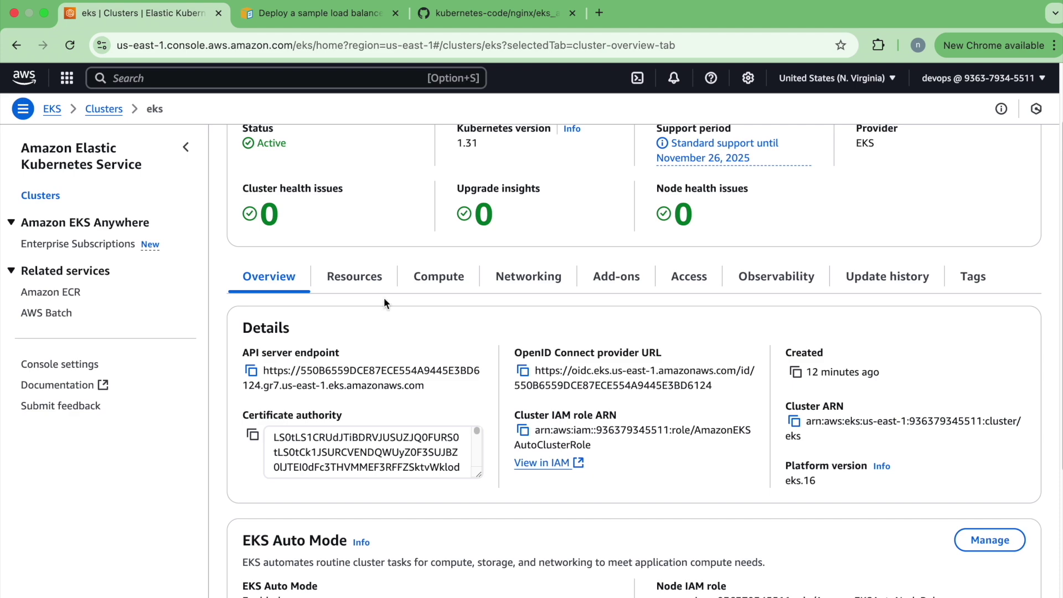
{"action": "left_click", "coordinate": [365, 279]}
{"action": "scroll", "coordinate": [441, 414], "scroll_direction": "down", "scroll_amount": 5}
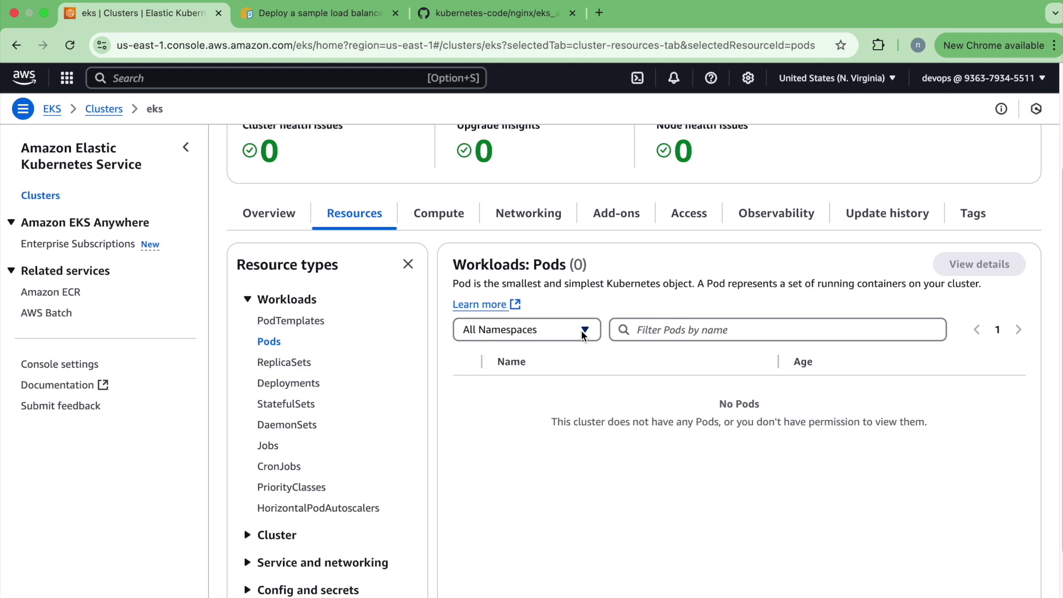
Examine the cluster's compute configuration, including nodes, built-in node pools, node groups and Fargate profiles.
{"action": "left_click", "coordinate": [439, 213]}
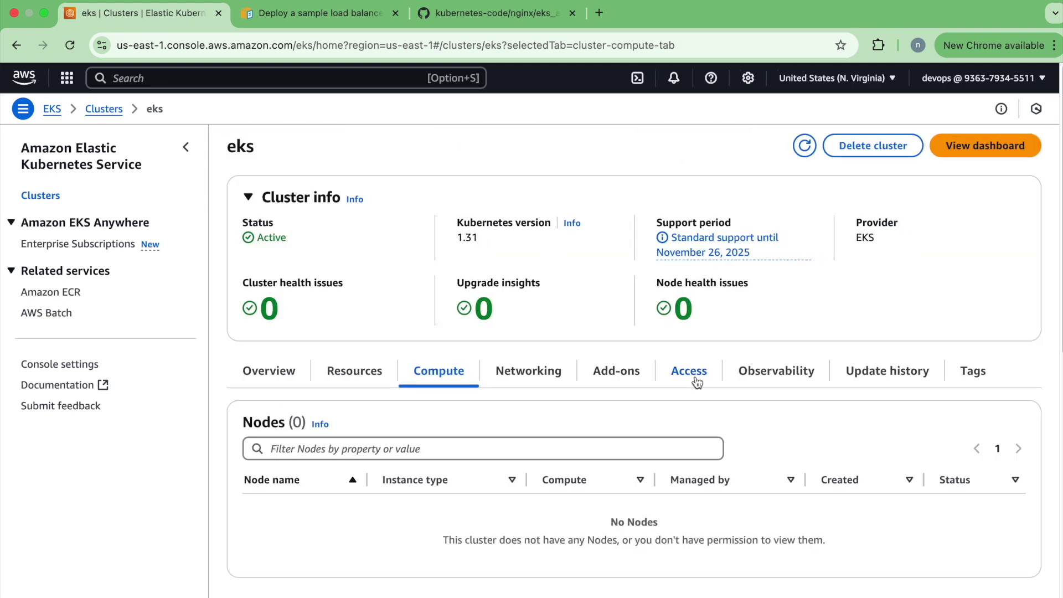
{"action": "scroll", "coordinate": [697, 382], "scroll_direction": "down", "scroll_amount": 7}
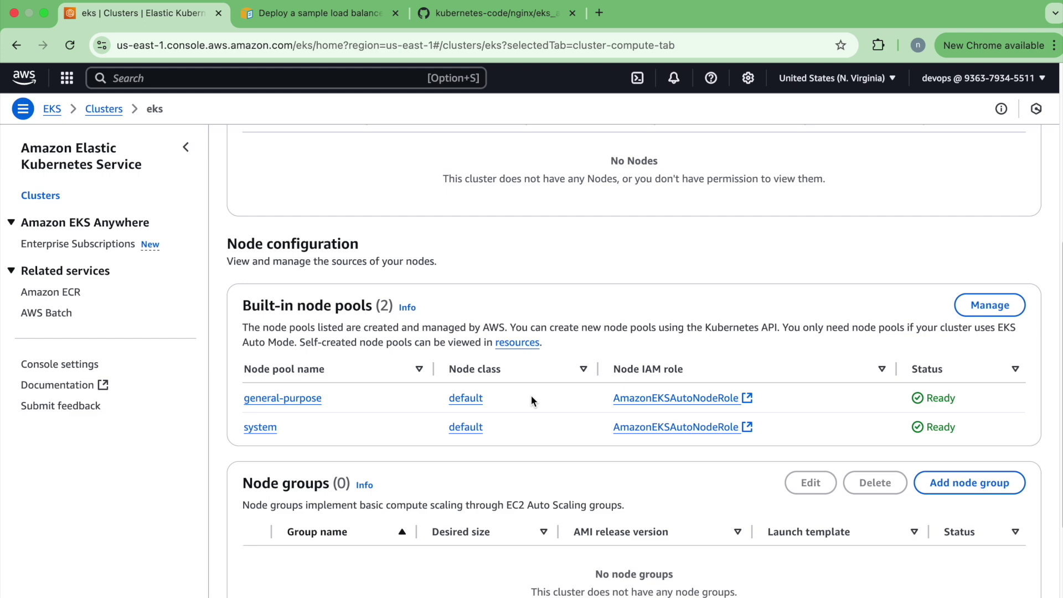
{"action": "scroll", "coordinate": [562, 402], "scroll_direction": "down", "scroll_amount": 5}
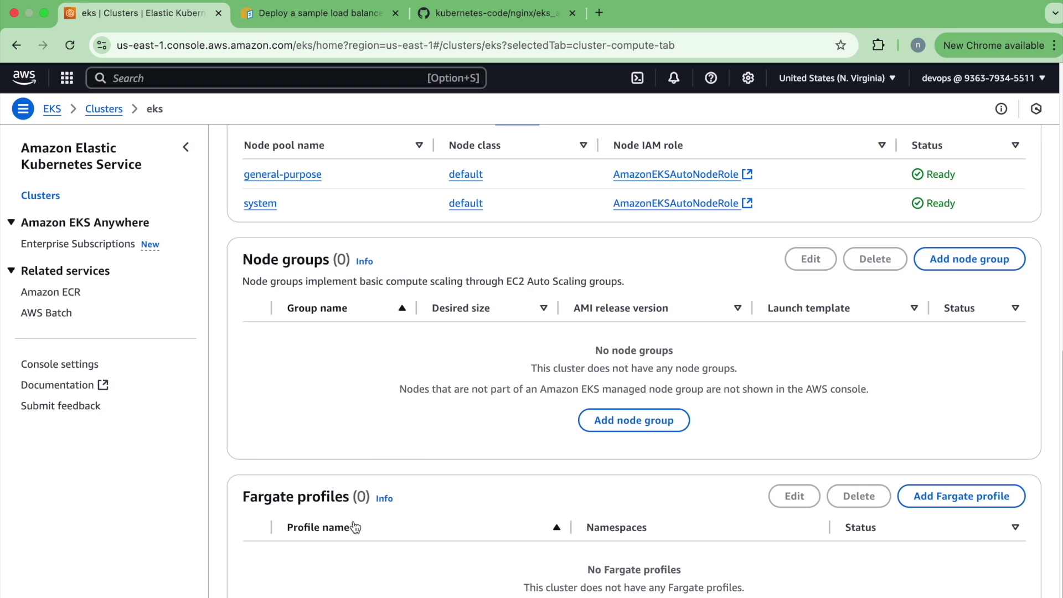
{"action": "scroll", "coordinate": [593, 359], "scroll_direction": "up", "scroll_amount": 3}
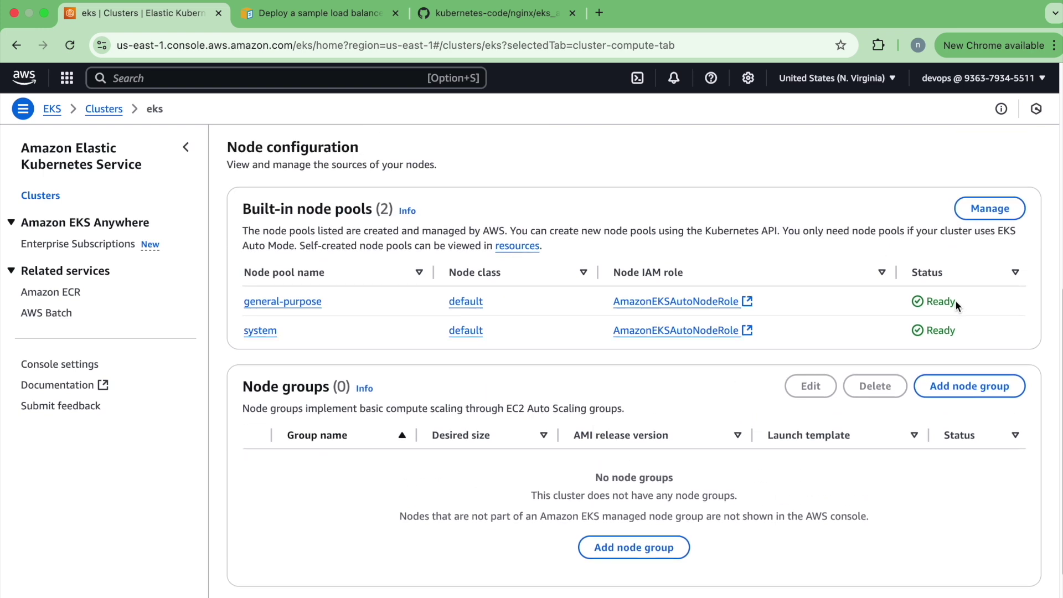